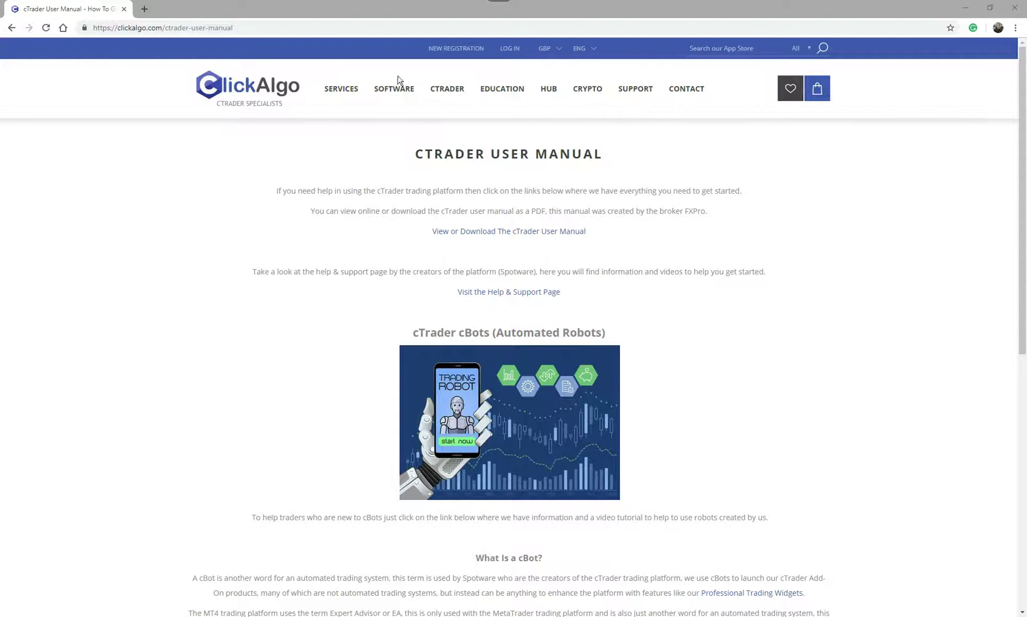
# Open the cTrader Trading Applications listing from the ClickAlgo SOFTWARE menu.
pyautogui.moveTo(455, 92)
pyautogui.scroll(-2, 796, 404)
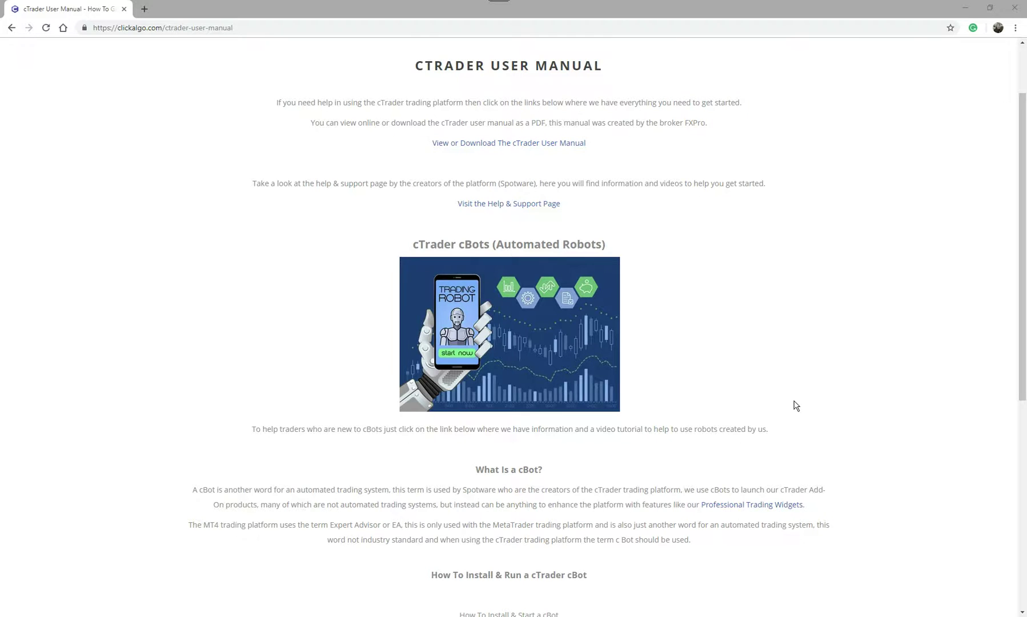
pyautogui.scroll(2, 796, 405)
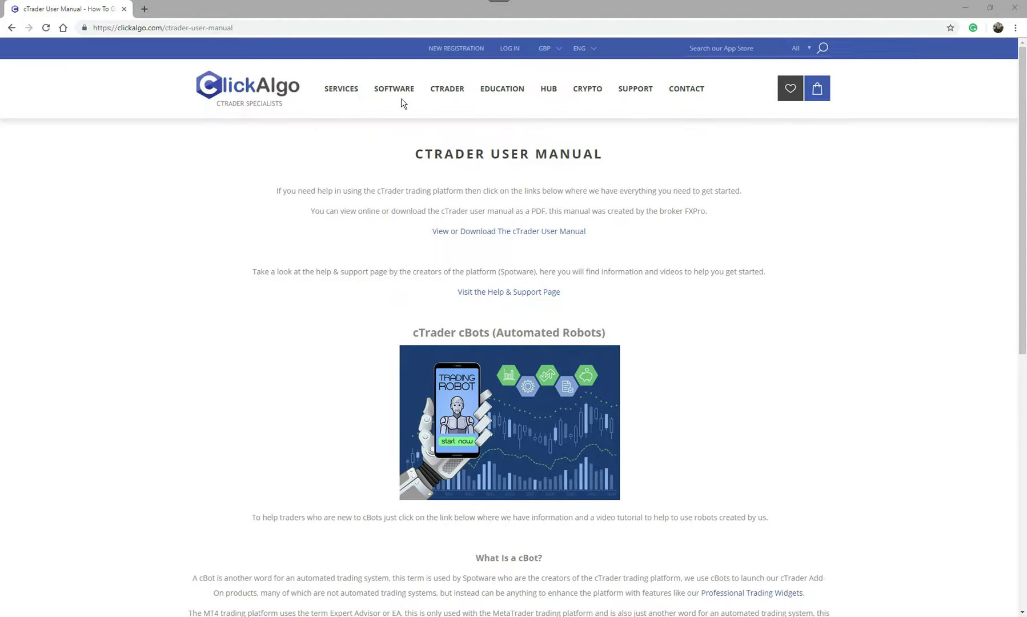
pyautogui.moveTo(395, 95)
pyautogui.click(398, 140)
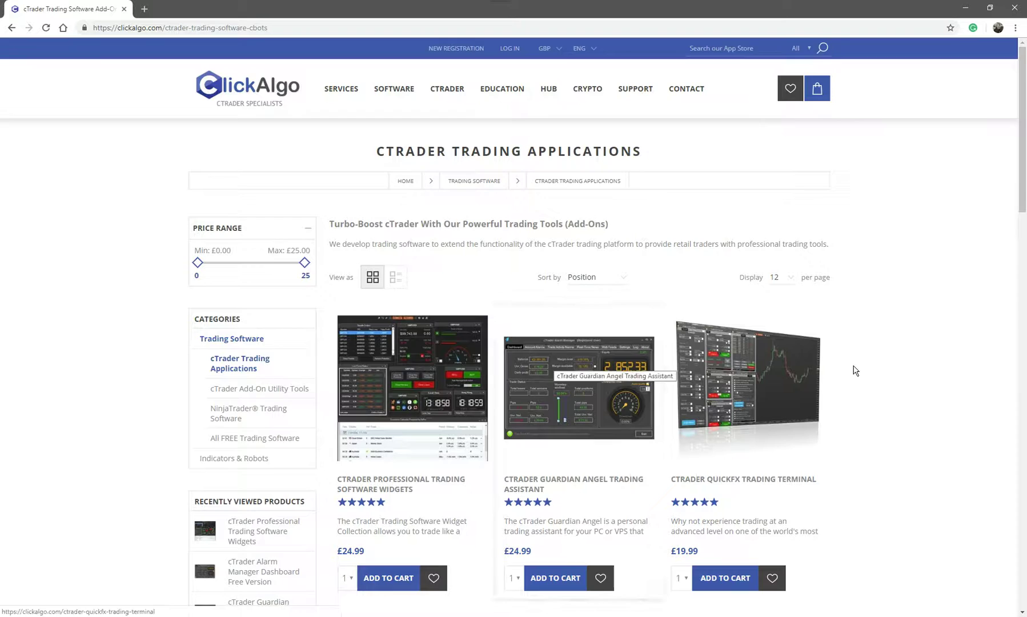
# Browse the listing, open the Professional Trading Software Widgets page and read down it.
pyautogui.scroll(-4, 855, 369)
pyautogui.scroll(-1, 854, 369)
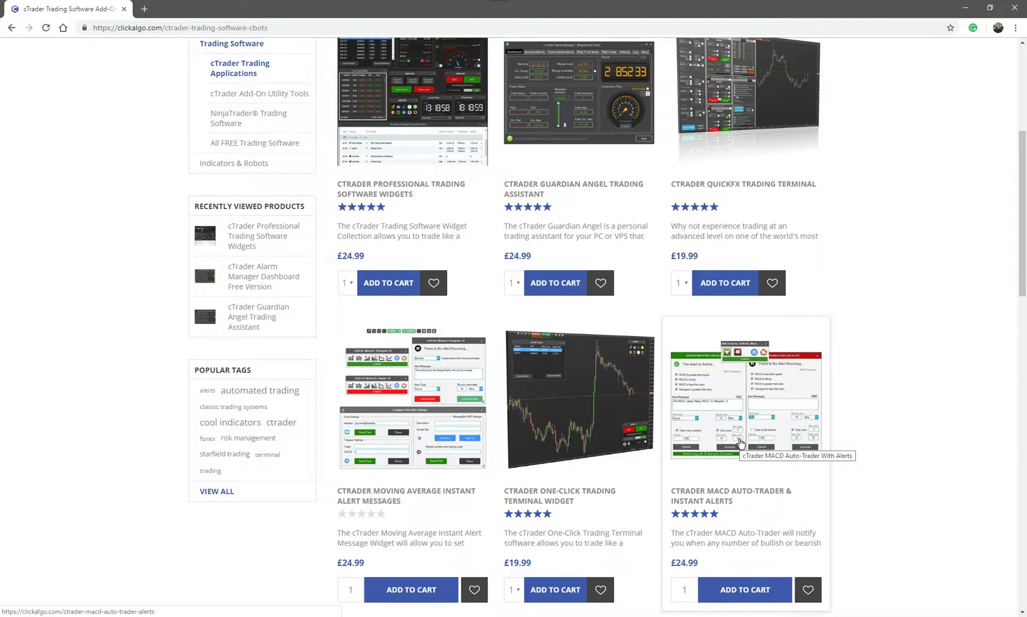
pyautogui.scroll(5, 740, 443)
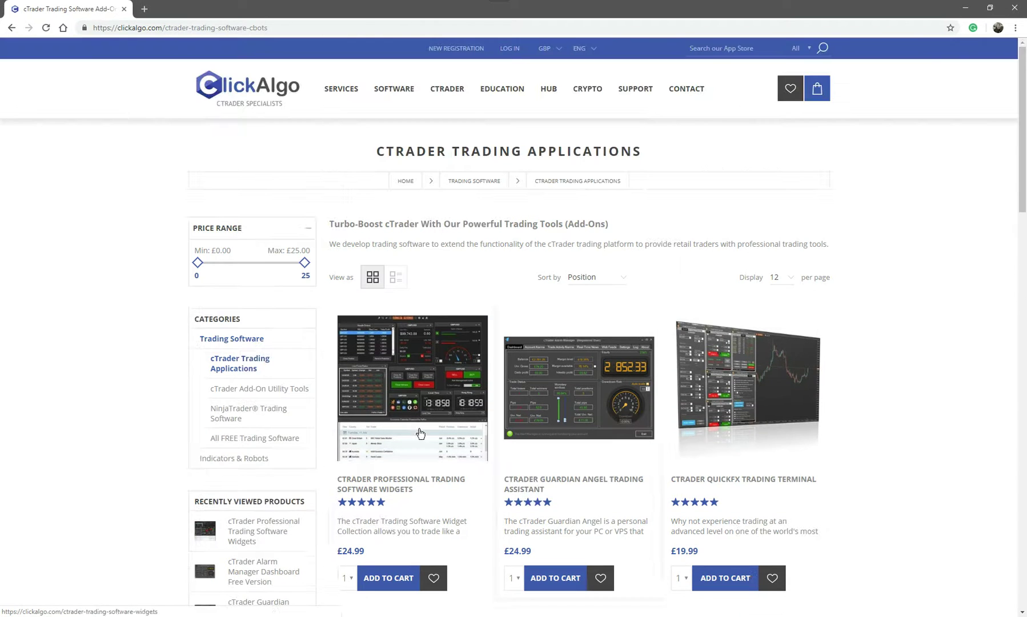
pyautogui.click(407, 387)
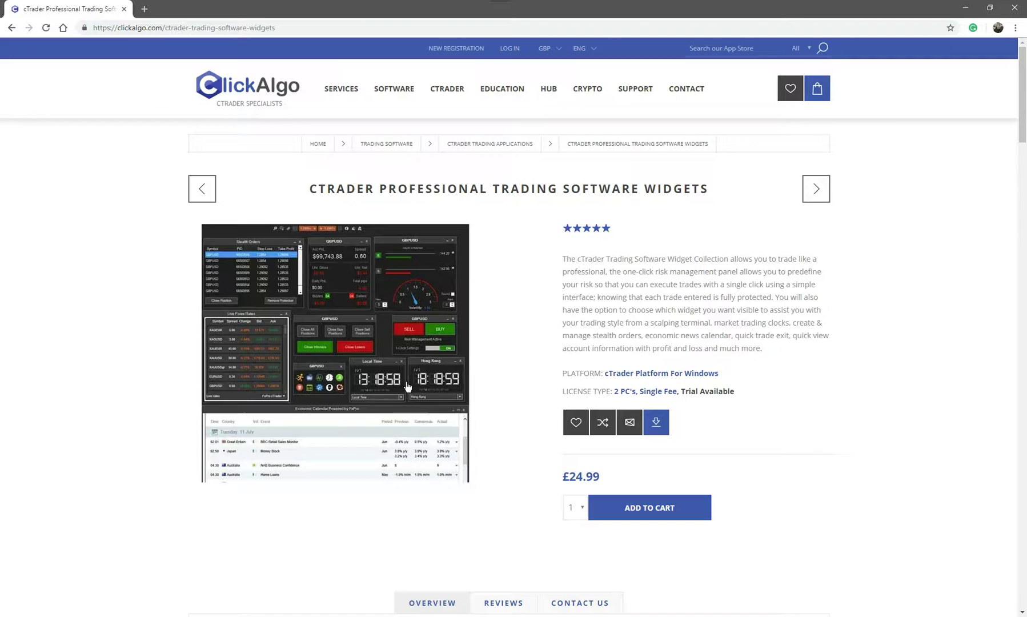
pyautogui.scroll(-15, 408, 386)
pyautogui.scroll(-4, 407, 387)
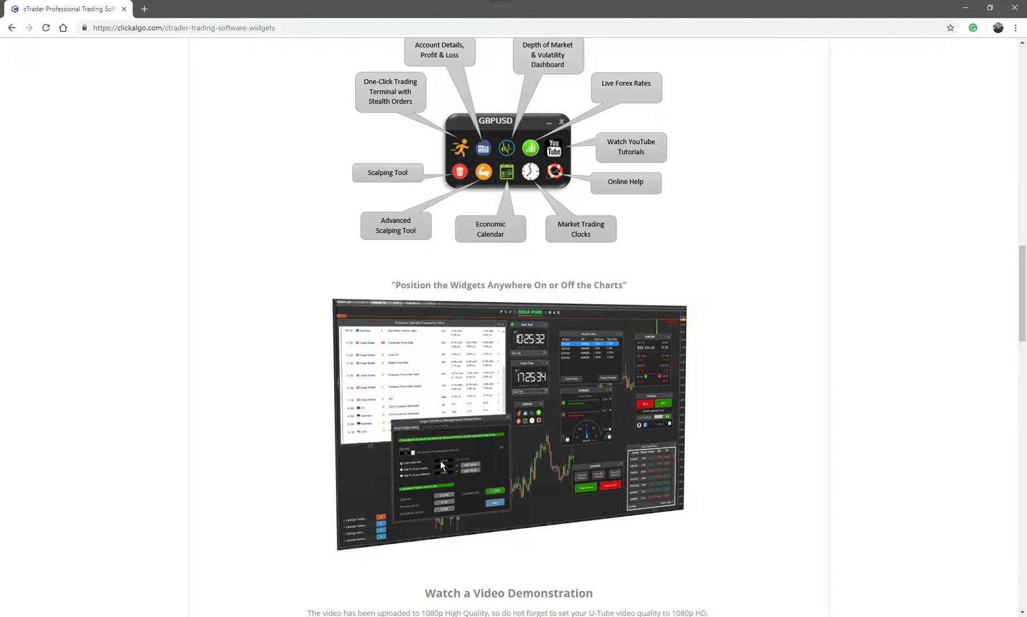
# Return Chrome to the user manual, then show cTrader's cBots view with Switchback Forex EURUSD h1.
pyautogui.click(12, 28)
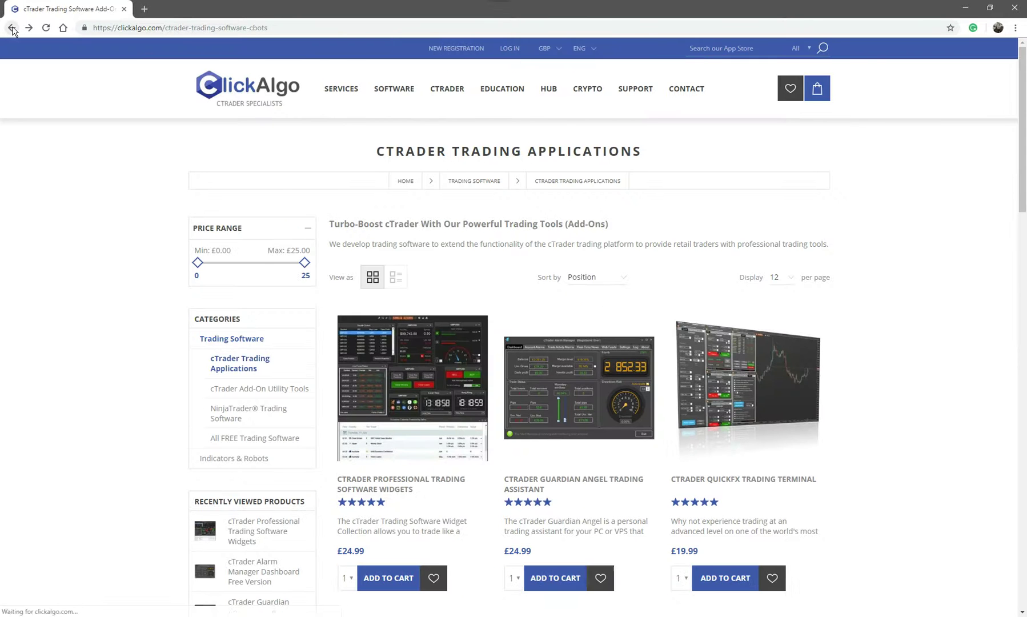
pyautogui.click(13, 28)
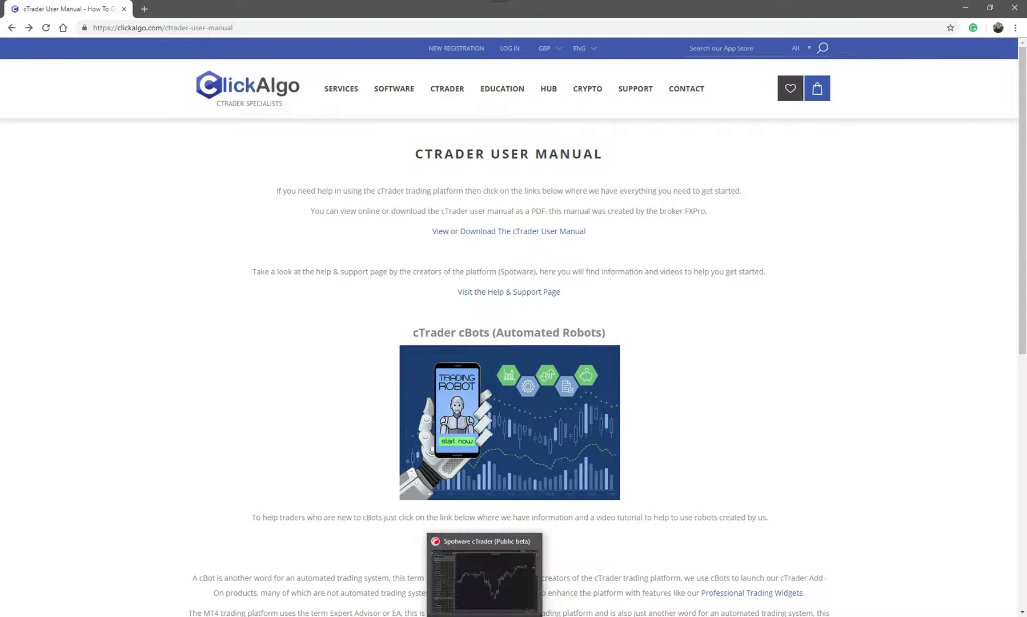
pyautogui.click(484, 614)
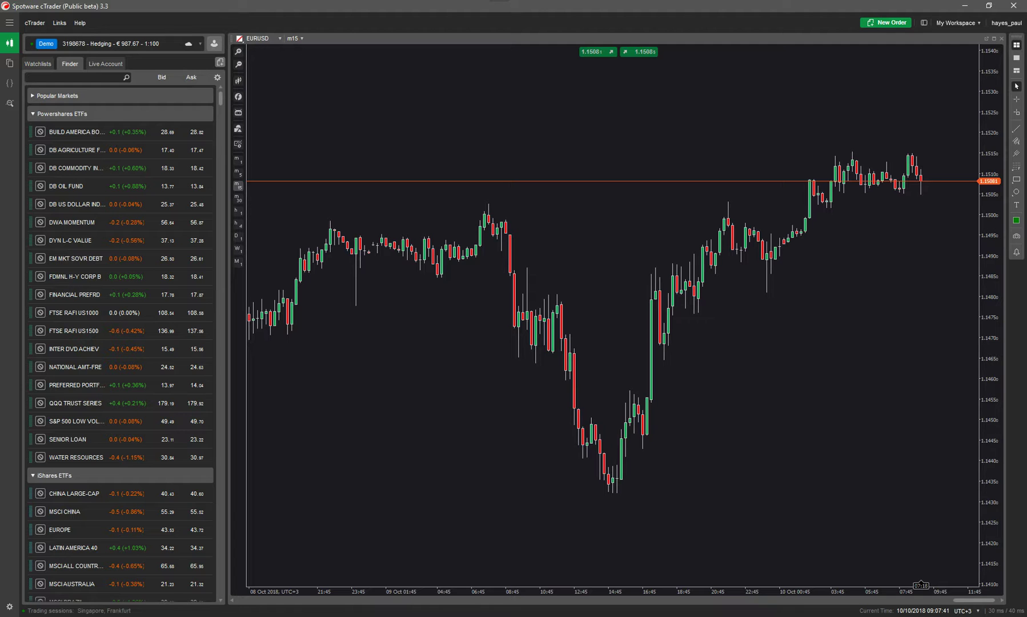
pyautogui.click(10, 84)
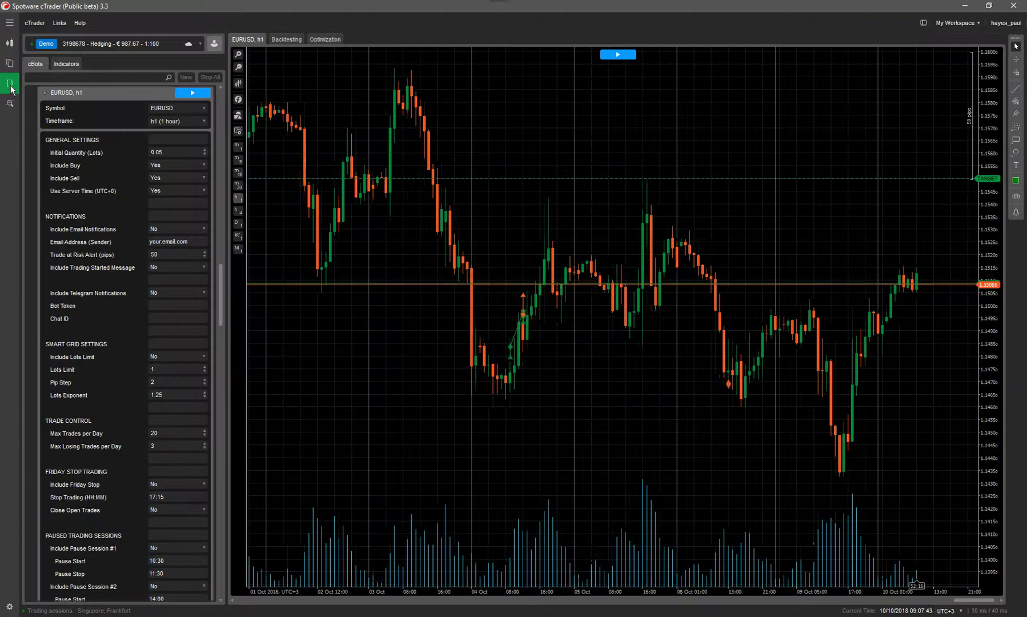
pyautogui.scroll(3, 220, 260)
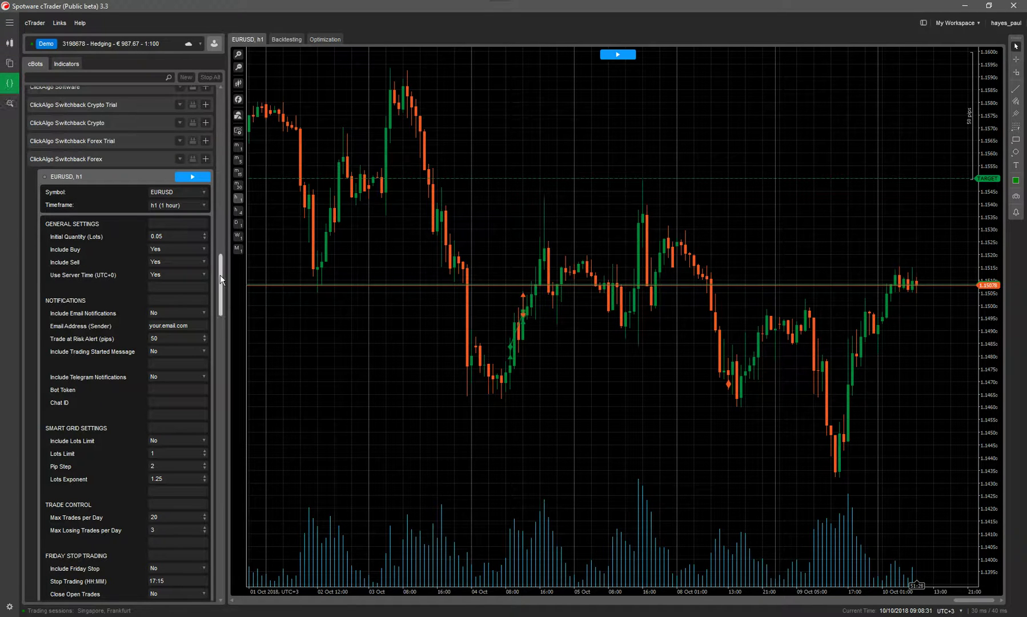
pyautogui.scroll(-2, 222, 280)
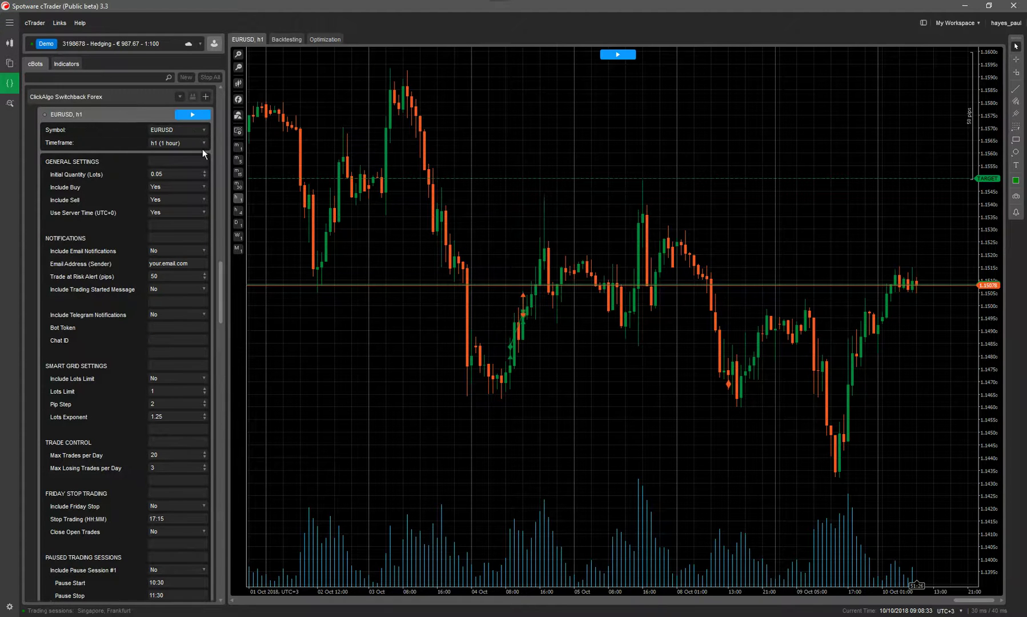
# Remove the Switchback Forex cBot's EURUSD, h1 instance.
pyautogui.rightClick(122, 111)
pyautogui.click(136, 153)
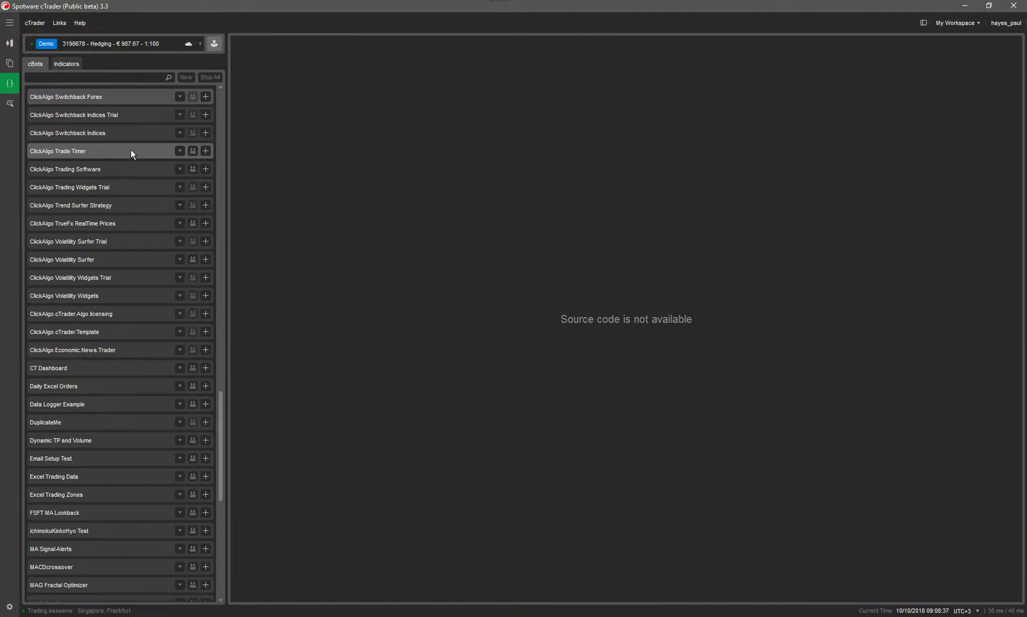
pyautogui.scroll(2, 170, 158)
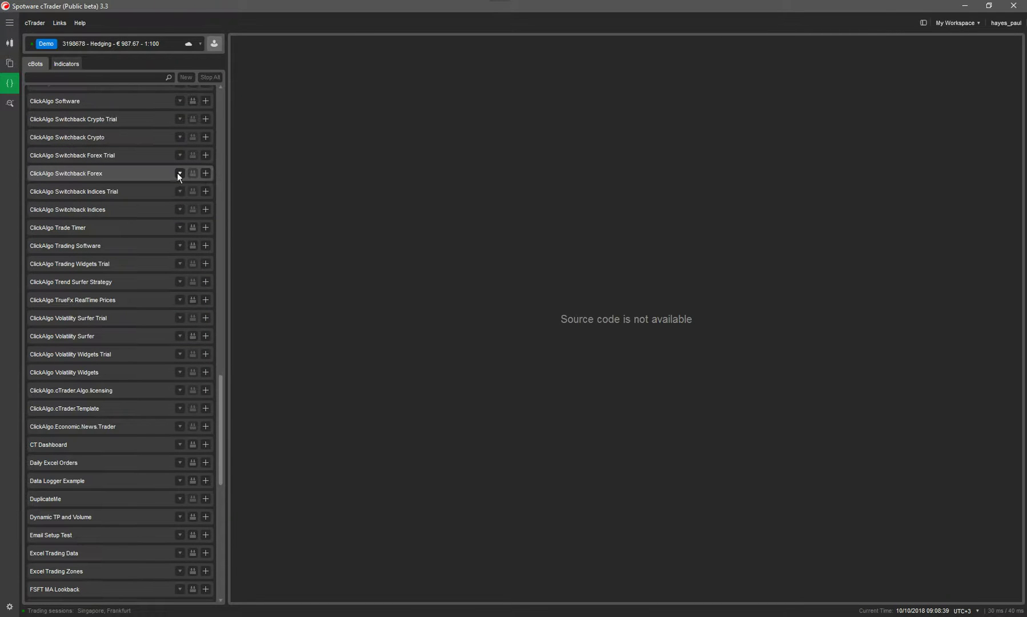
# Add a new Switchback Forex instance with EURUSD as its symbol, then return to trading view.
pyautogui.click(179, 173)
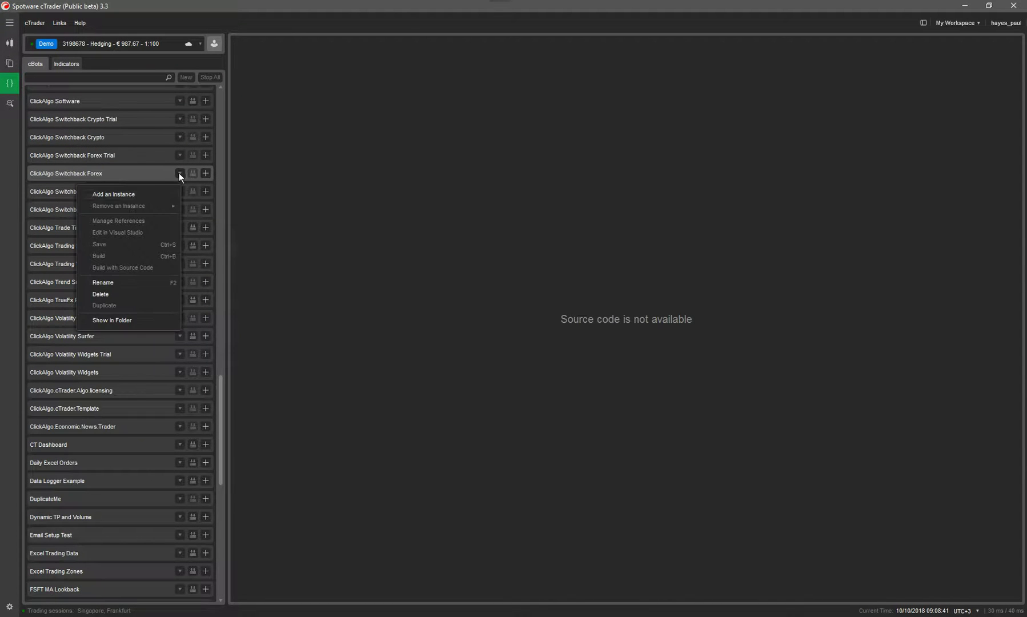
pyautogui.click(127, 195)
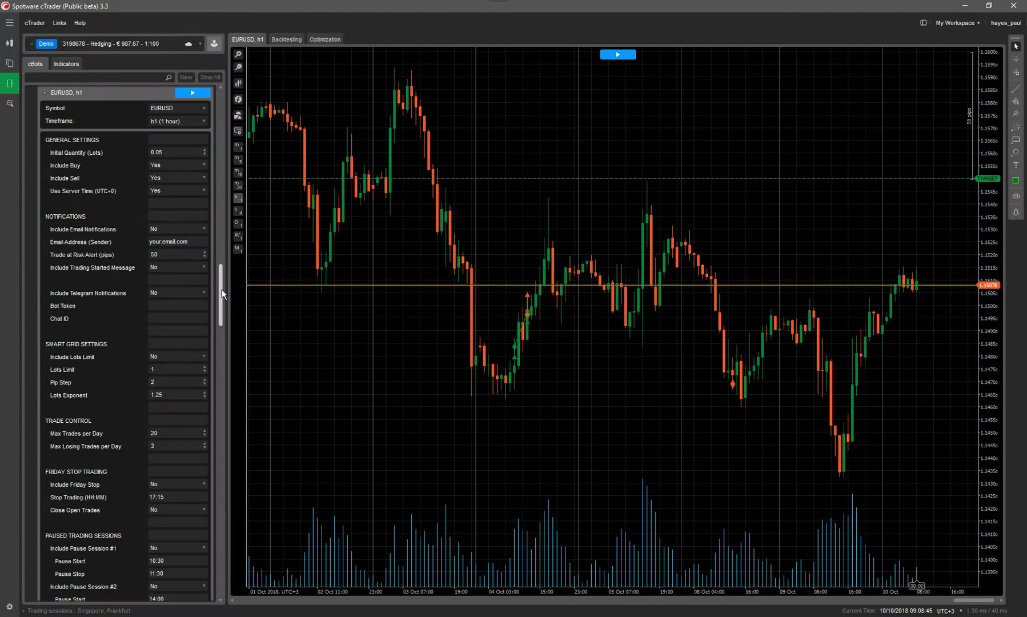
pyautogui.moveTo(221, 289); pyautogui.dragTo(224, 273)
pyautogui.click(175, 228)
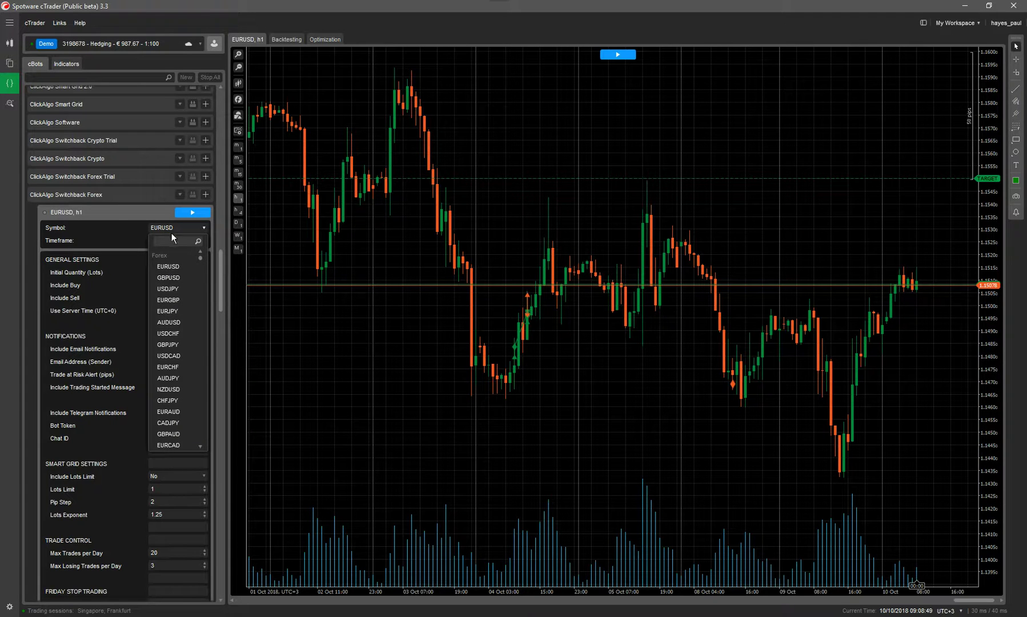
pyautogui.click(170, 267)
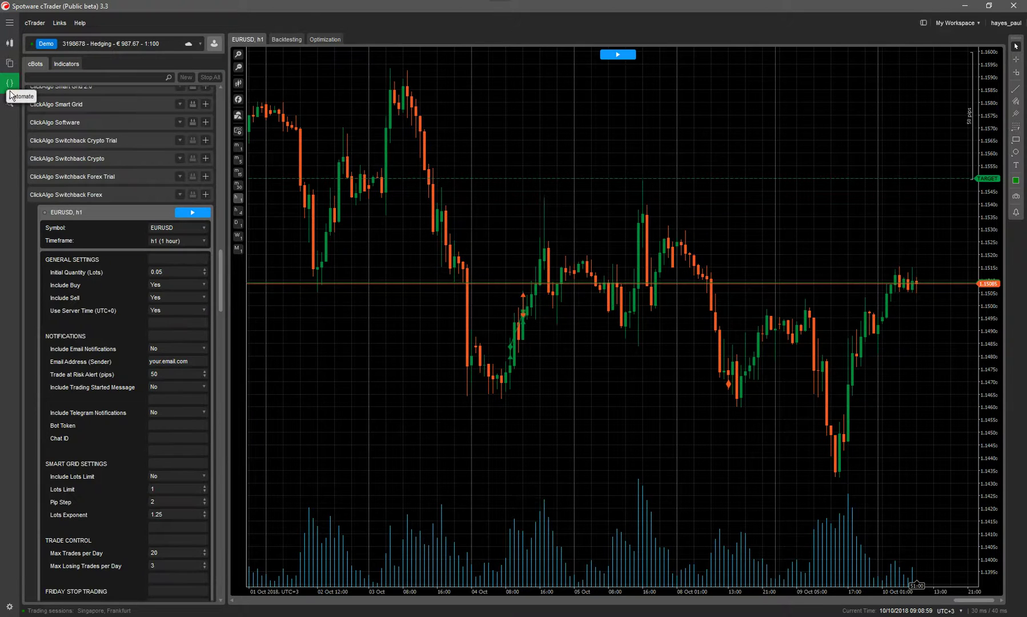
pyautogui.moveTo(222, 266)
pyautogui.mouseDown()
pyautogui.moveTo(215, 443)
pyautogui.moveTo(235, 269)
pyautogui.mouseUp()
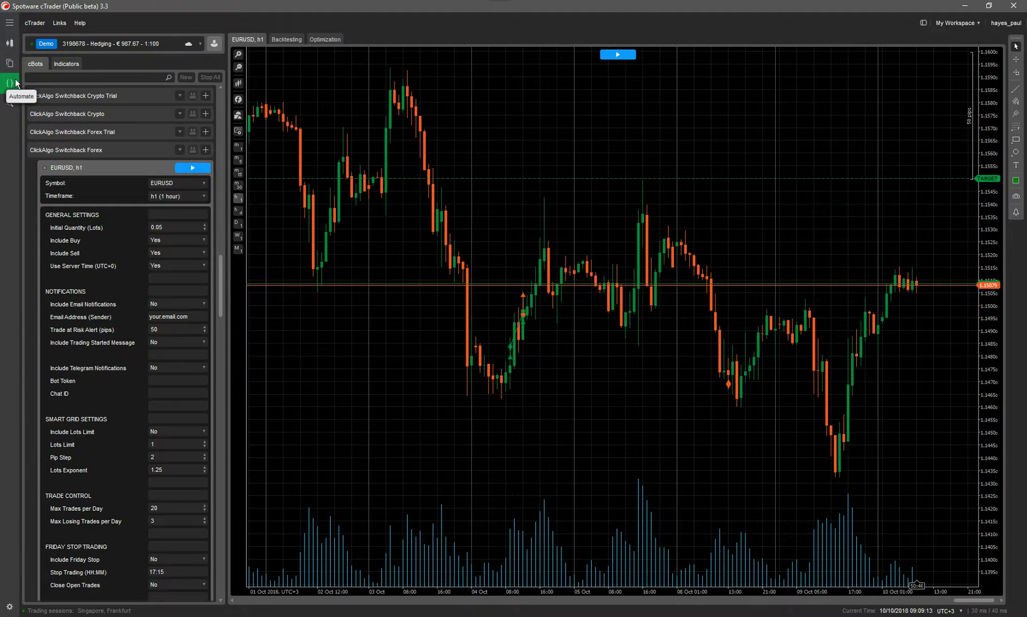
pyautogui.click(12, 47)
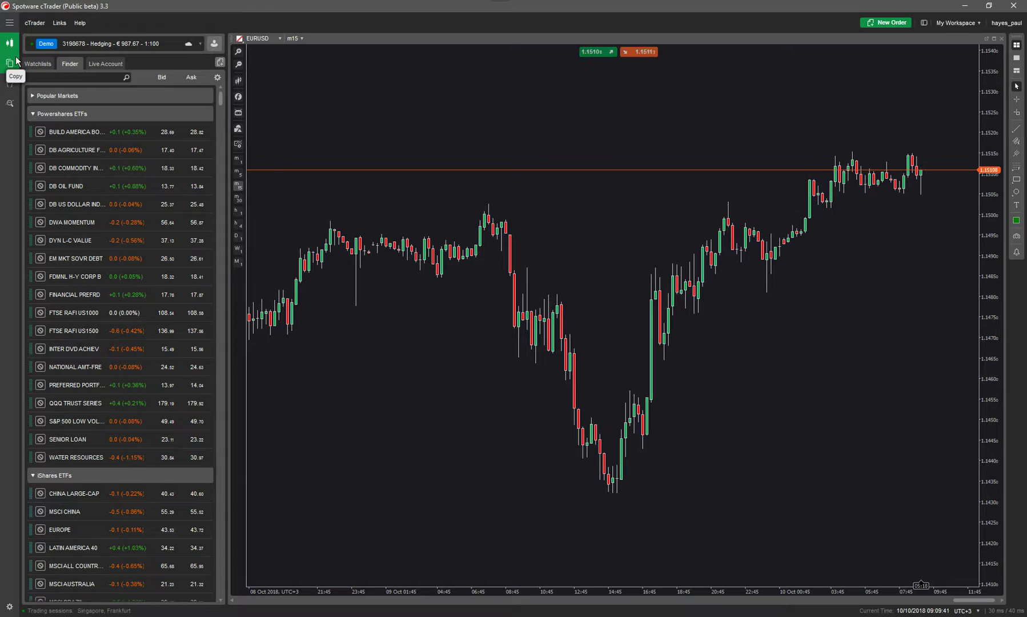
# Open the EURUSD chart's cBot list and scroll through it to ClickAlgo Risk Reward Tool.
pyautogui.click(238, 81)
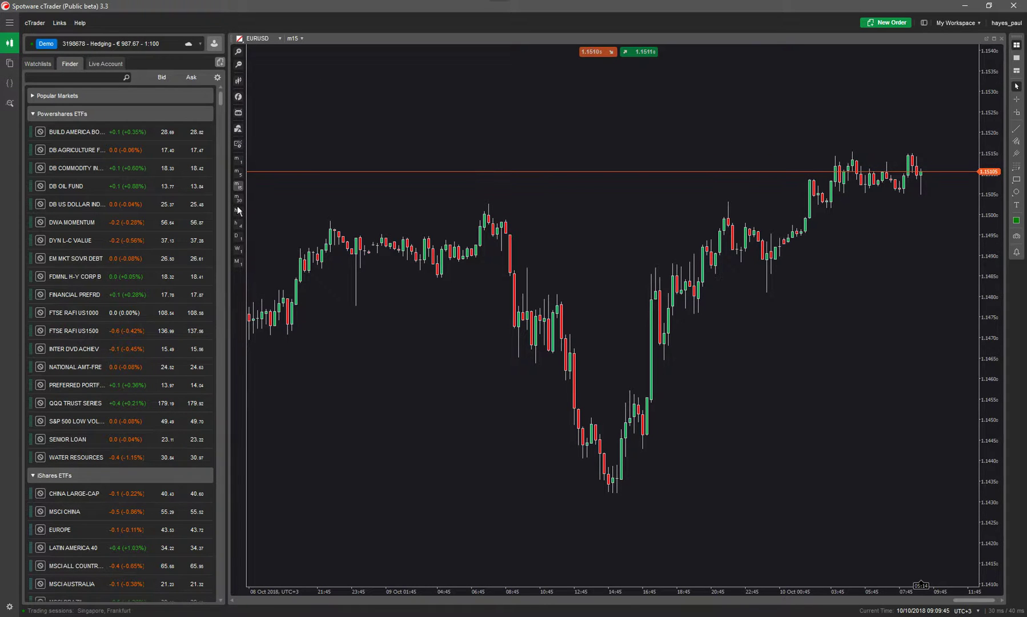
pyautogui.click(238, 113)
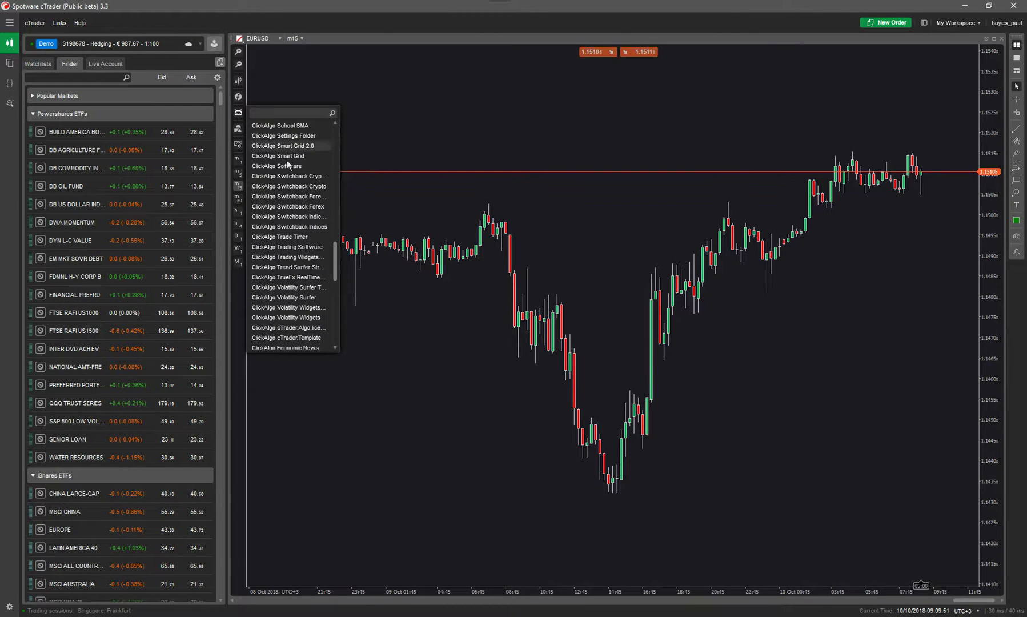
pyautogui.scroll(-3, 296, 236)
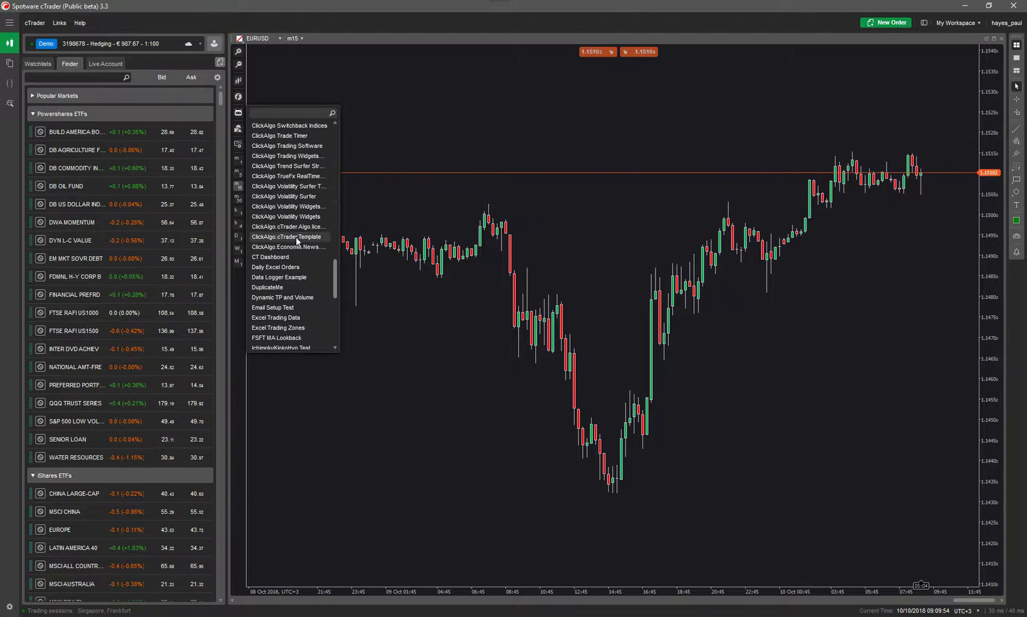
pyautogui.scroll(-5, 296, 237)
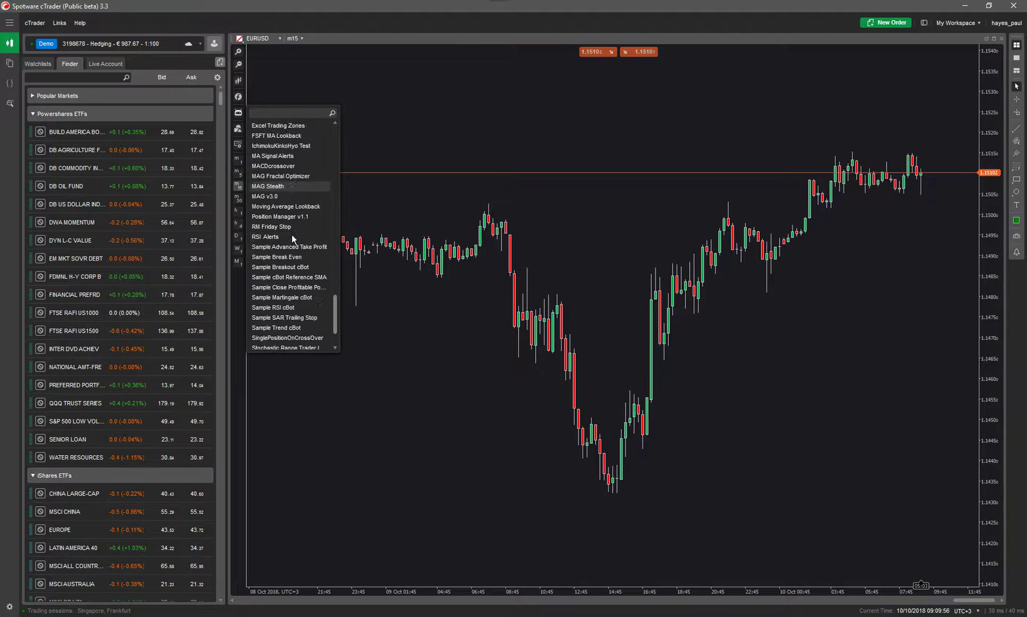
pyautogui.scroll(5, 292, 234)
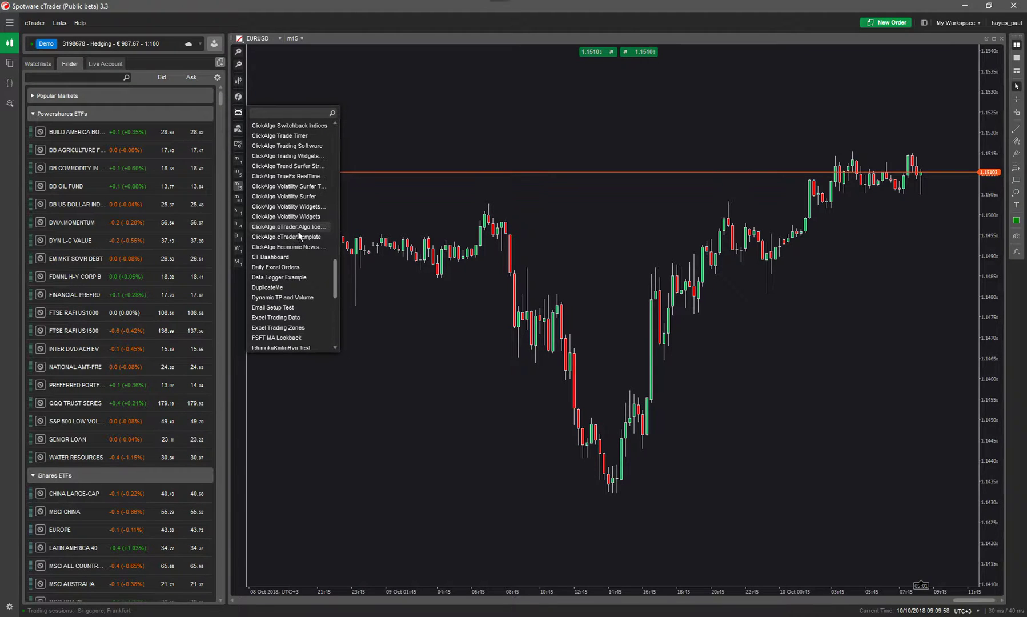
pyautogui.scroll(2, 297, 228)
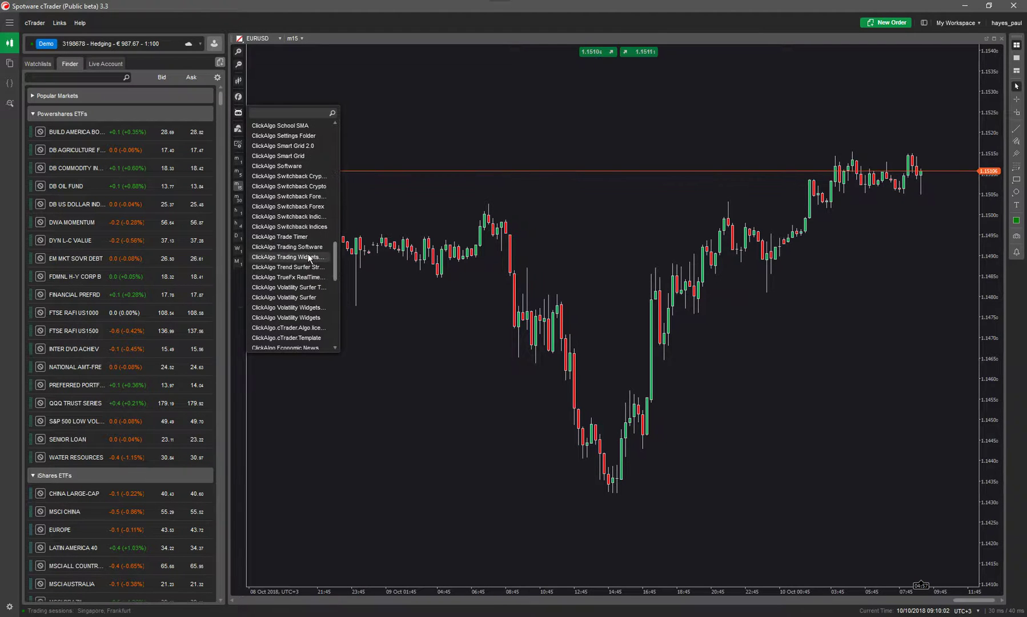
pyautogui.scroll(3, 309, 257)
pyautogui.scroll(2, 307, 246)
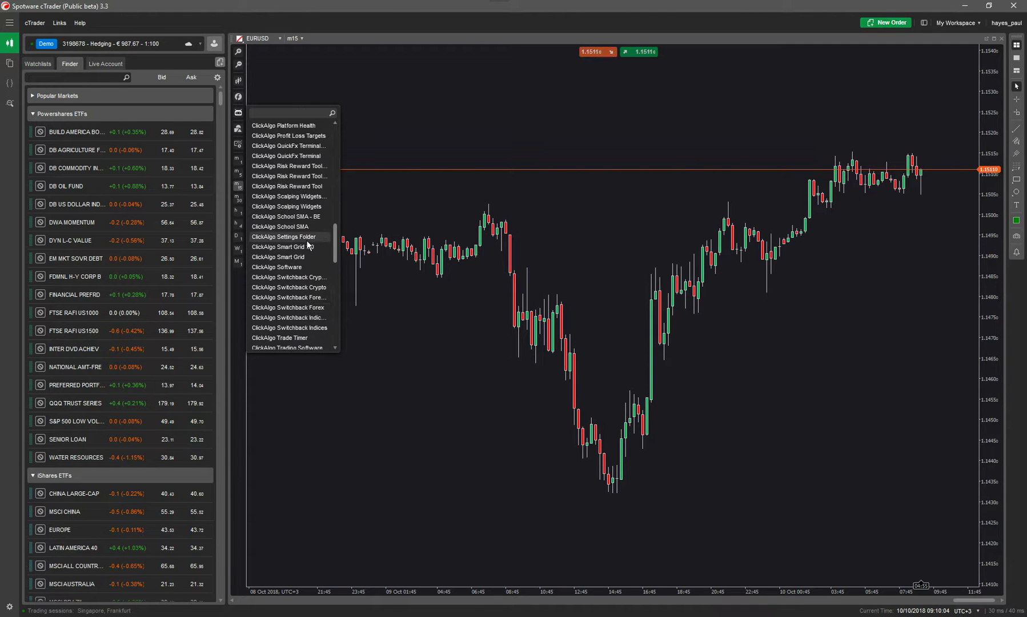
# Attach ClickAlgo Risk Reward Tool, switch the EURUSD chart to m5, and start the cBot.
pyautogui.click(304, 186)
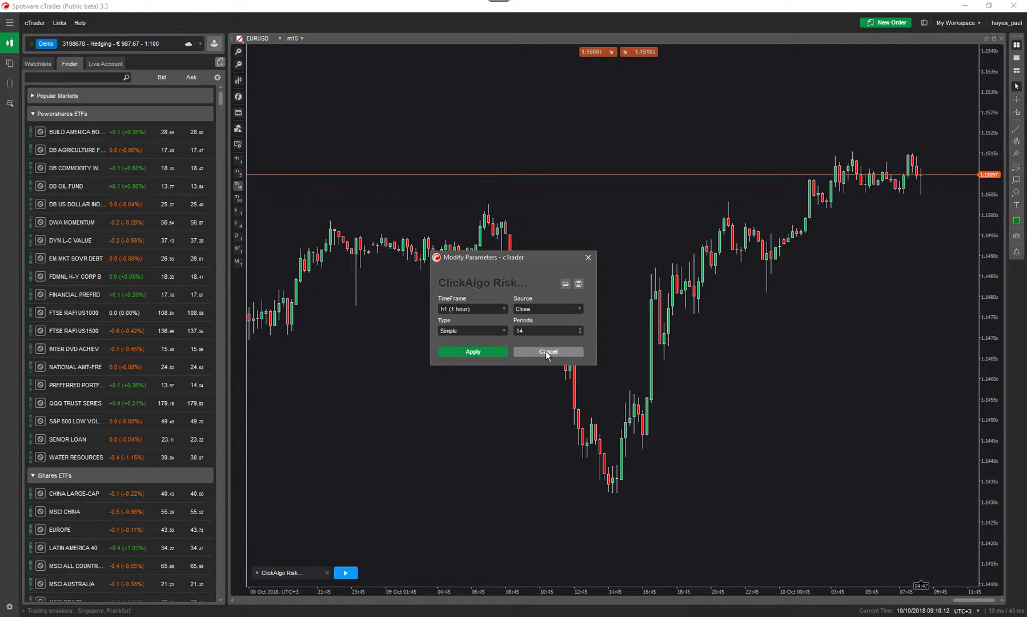
pyautogui.click(487, 351)
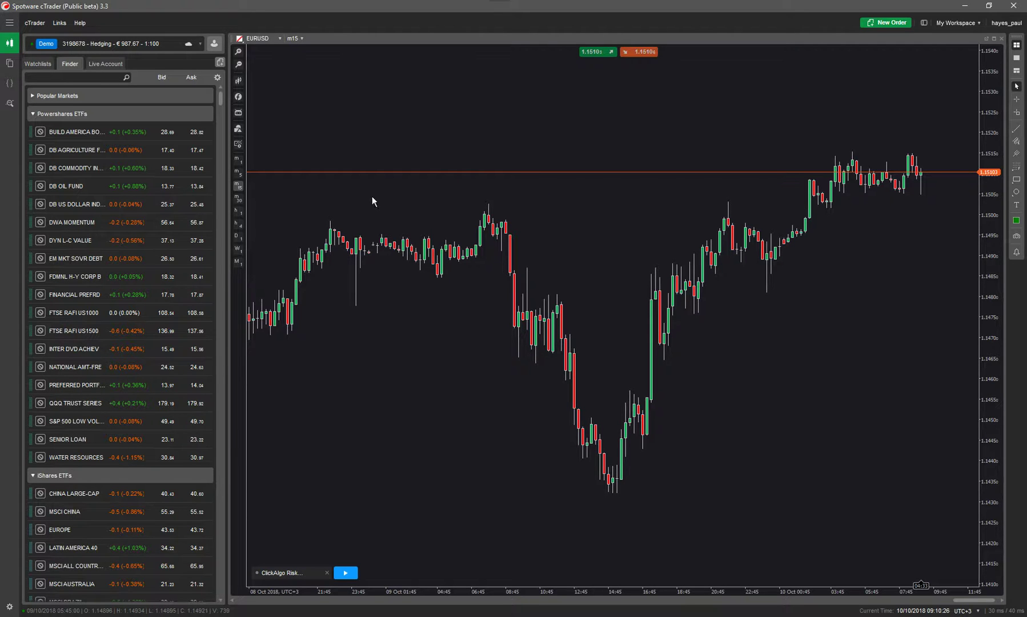
pyautogui.click(301, 38)
pyautogui.click(313, 116)
pyautogui.click(347, 573)
pyautogui.click(347, 573)
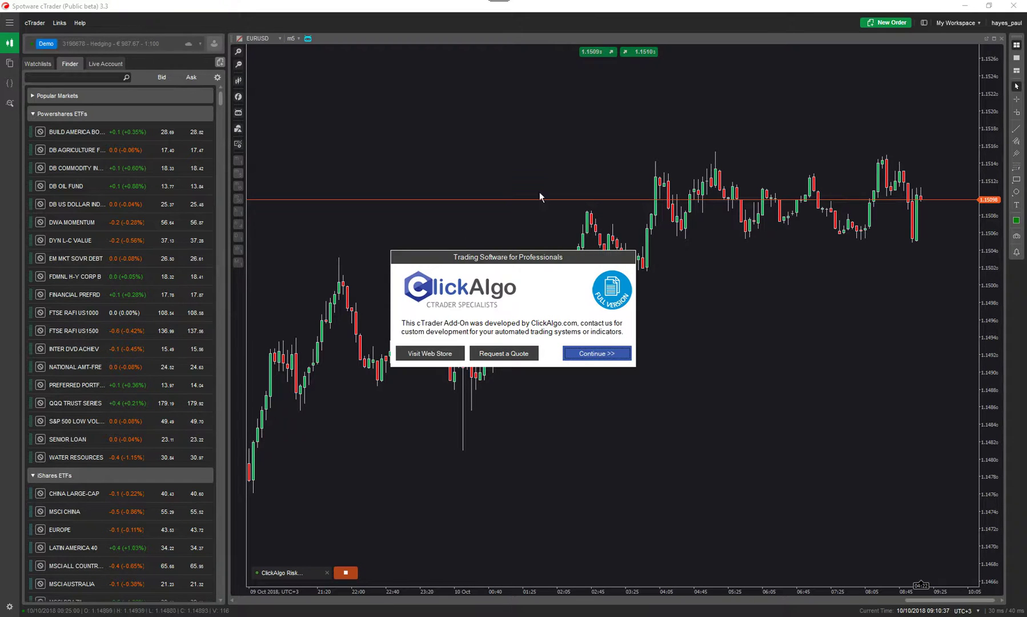
# Show the EURUSD risk/reward zones, lower the stop level, then stop the Risk Reward cBot.
pyautogui.click(597, 353)
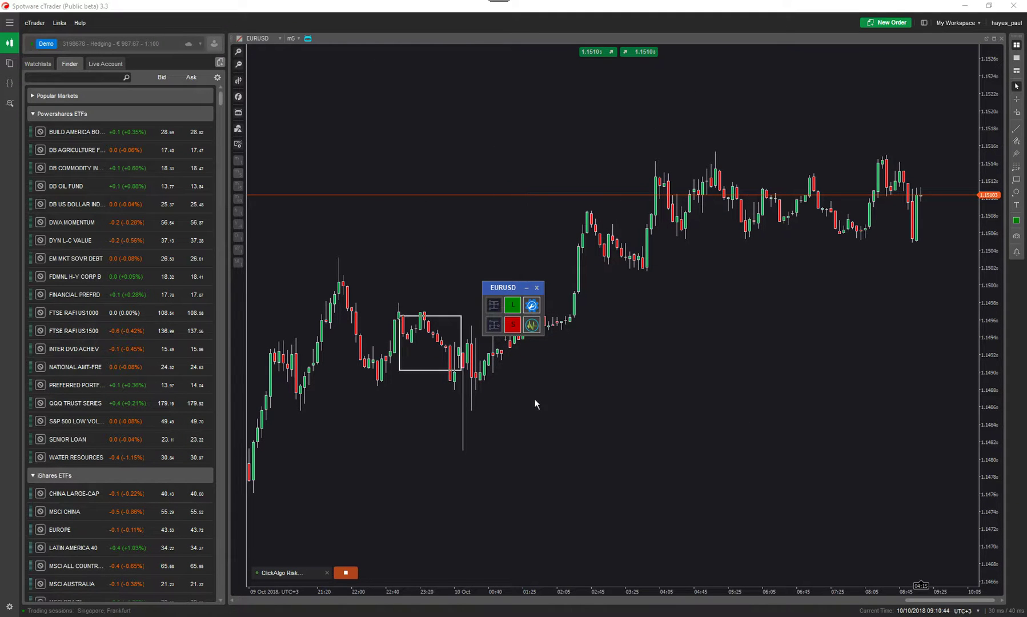
pyautogui.moveTo(510, 288); pyautogui.dragTo(766, 64)
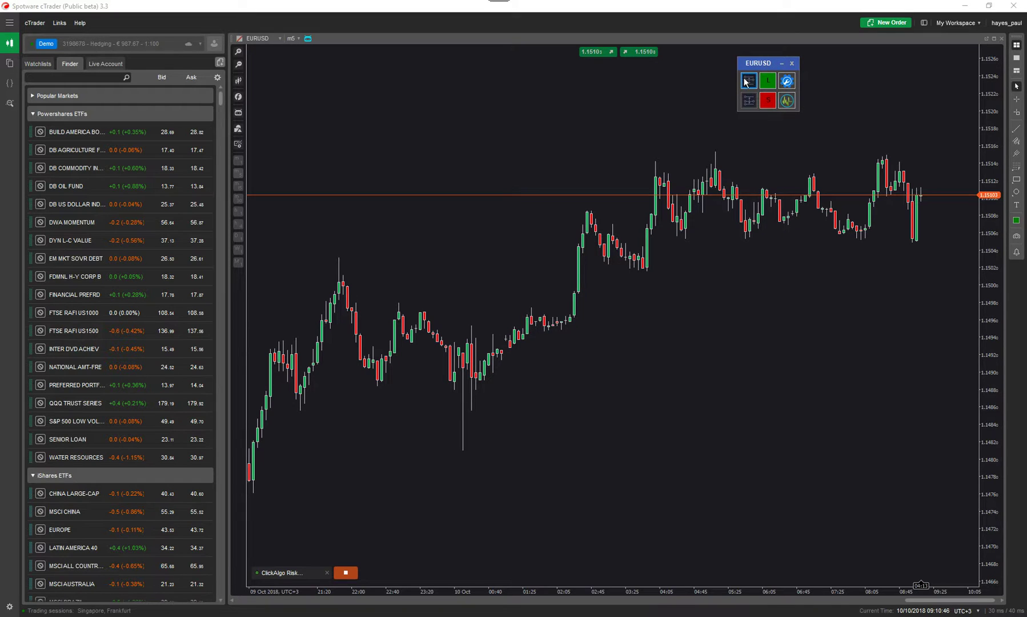
pyautogui.click(747, 81)
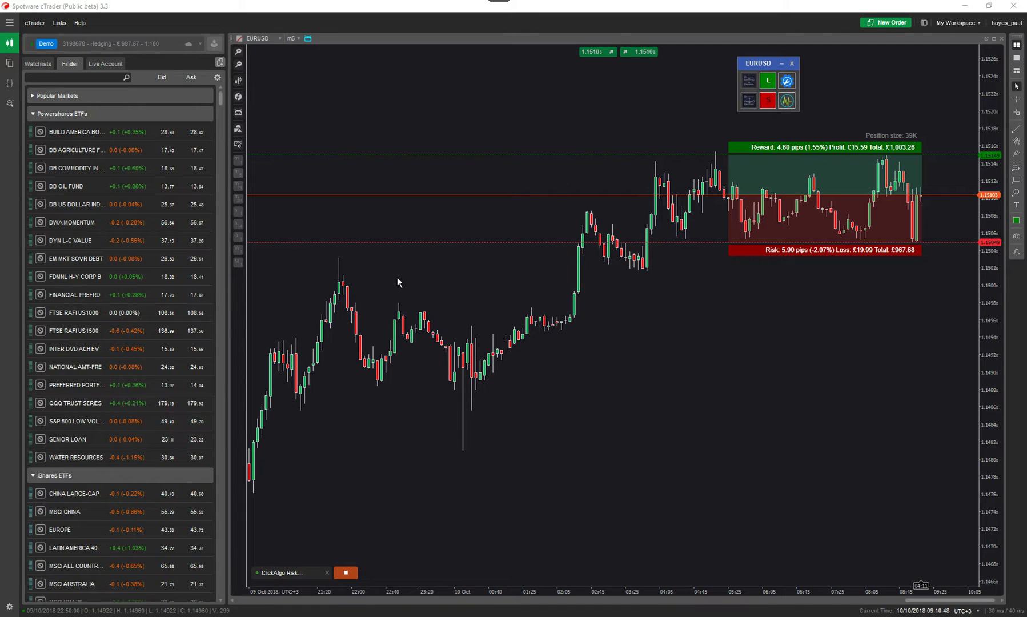
pyautogui.moveTo(760, 64); pyautogui.dragTo(461, 75)
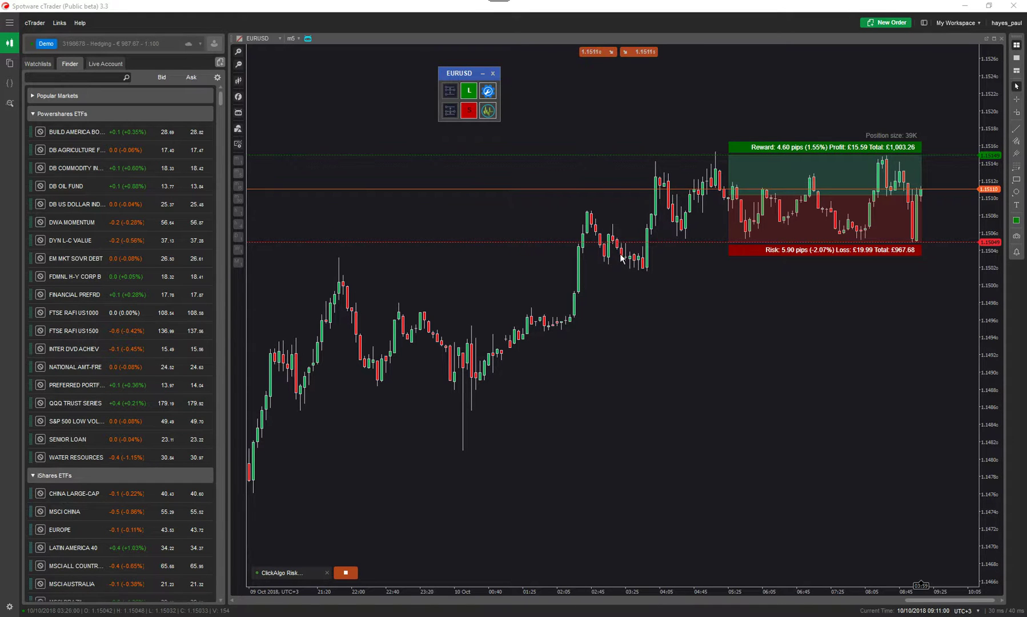
pyautogui.moveTo(617, 242); pyautogui.dragTo(617, 269)
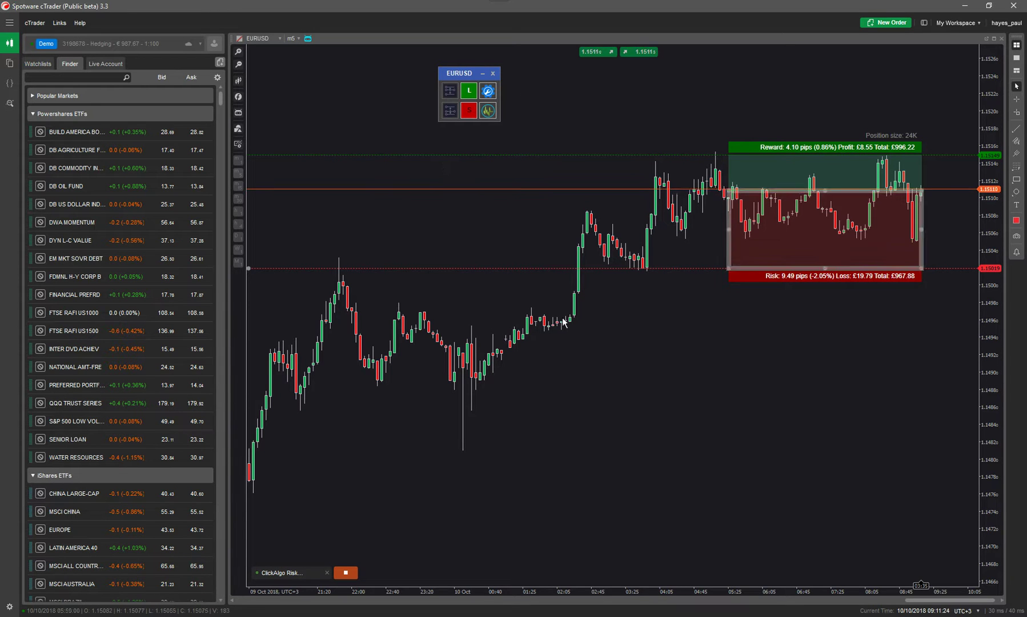
pyautogui.click(346, 573)
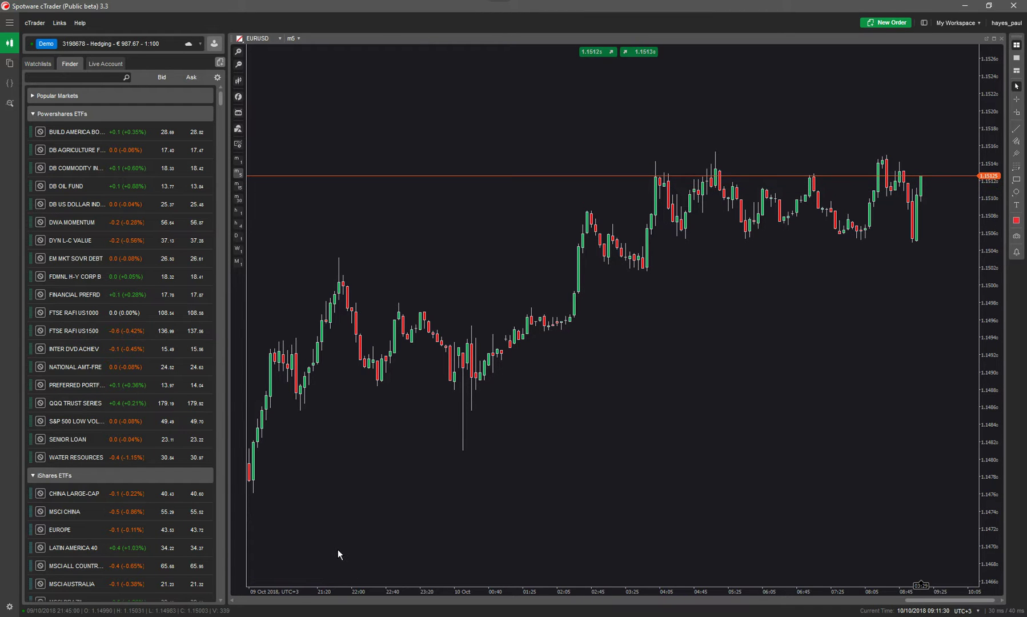
pyautogui.click(239, 113)
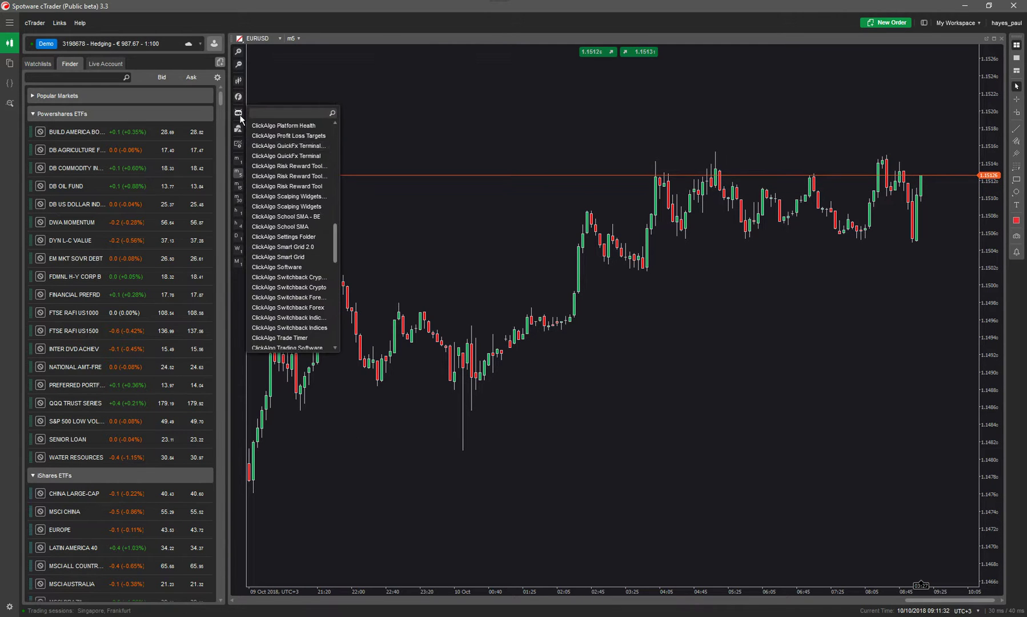
pyautogui.click(306, 305)
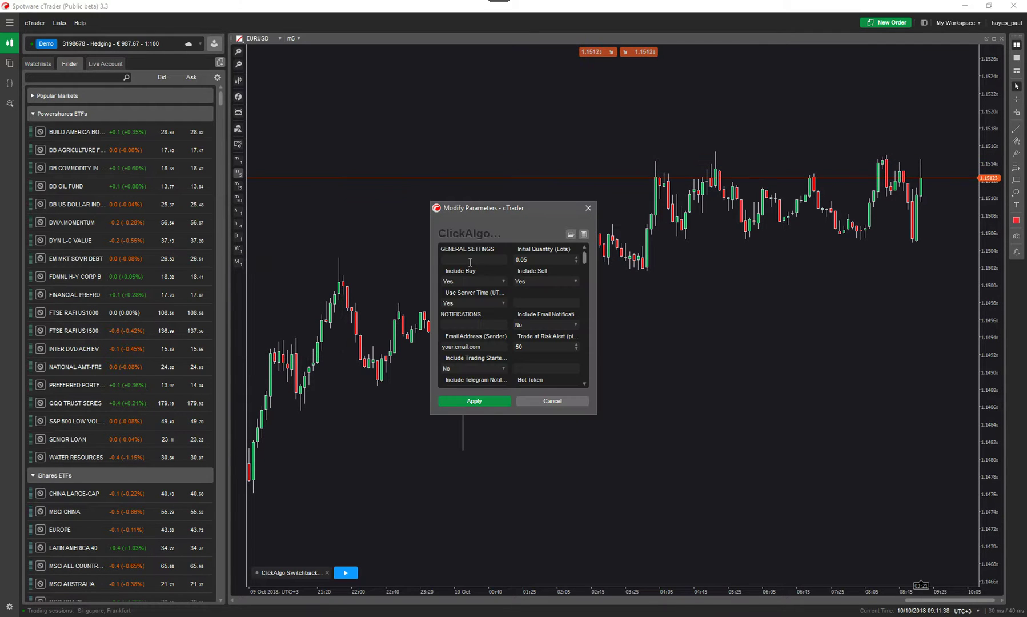
pyautogui.moveTo(584, 256); pyautogui.dragTo(582, 382)
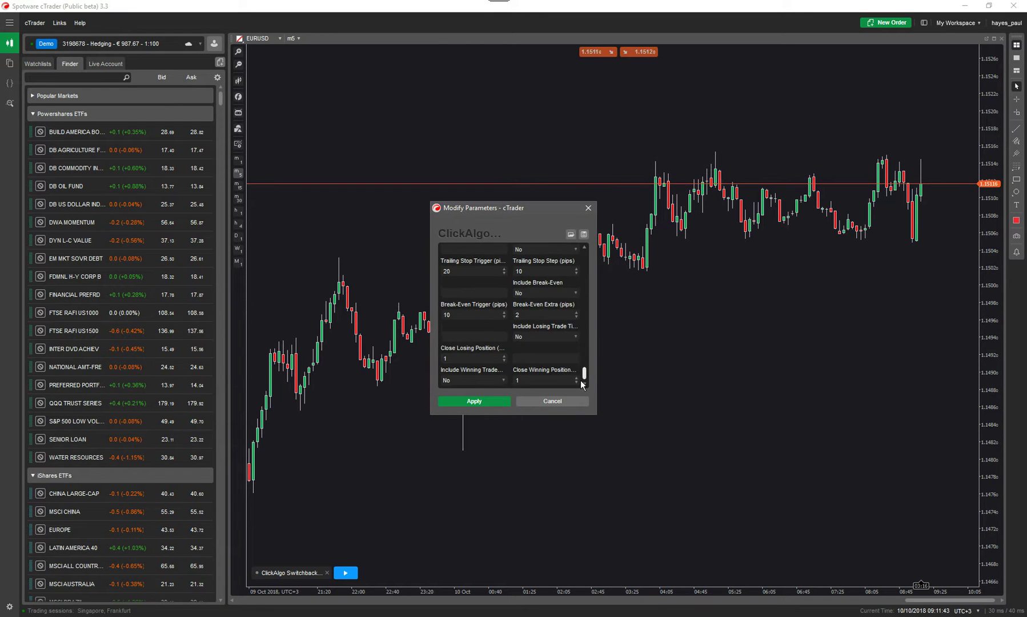
pyautogui.click(550, 401)
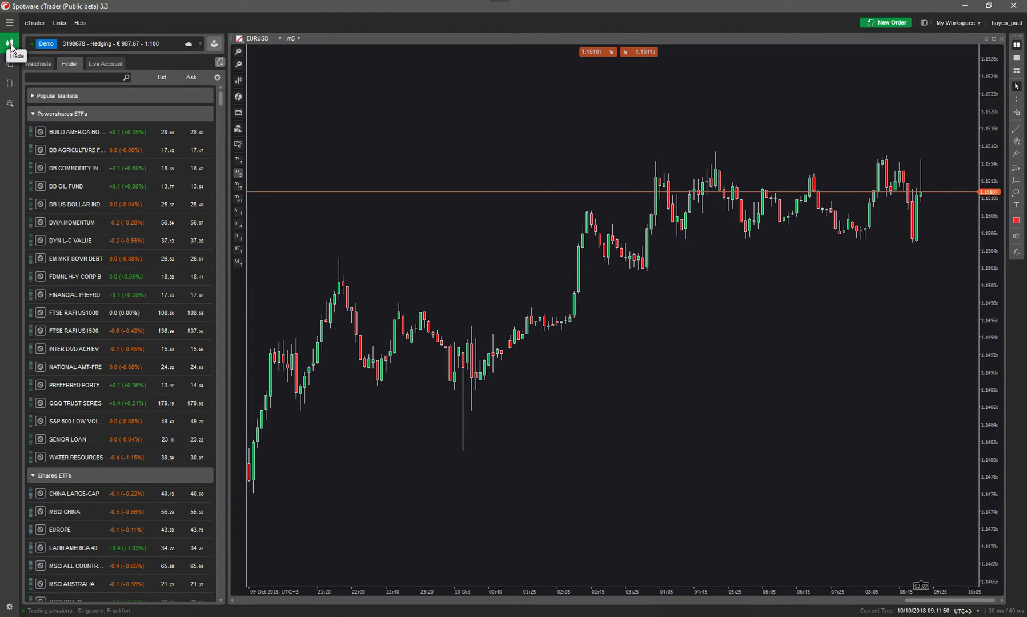
# Show the Automate view and open the Switchback Forex cBot's options menu.
pyautogui.click(11, 85)
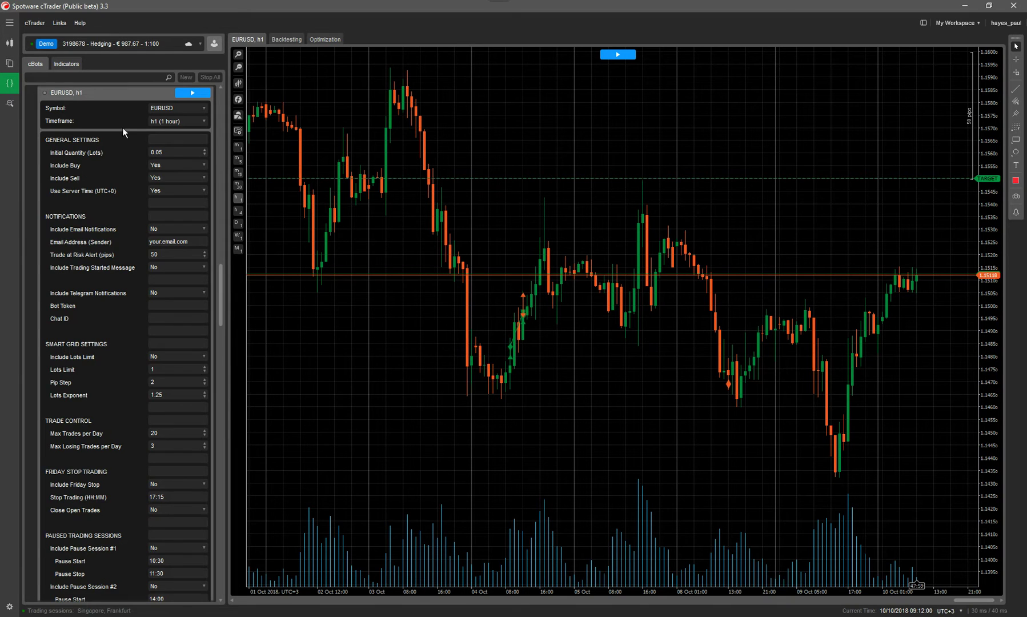
pyautogui.scroll(1, 132, 186)
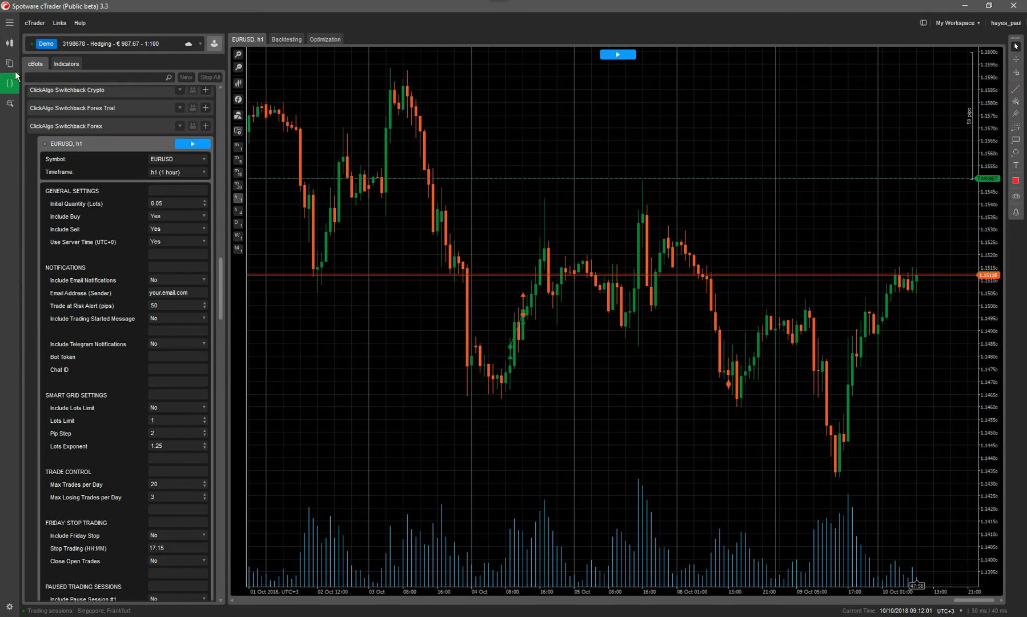
pyautogui.click(180, 125)
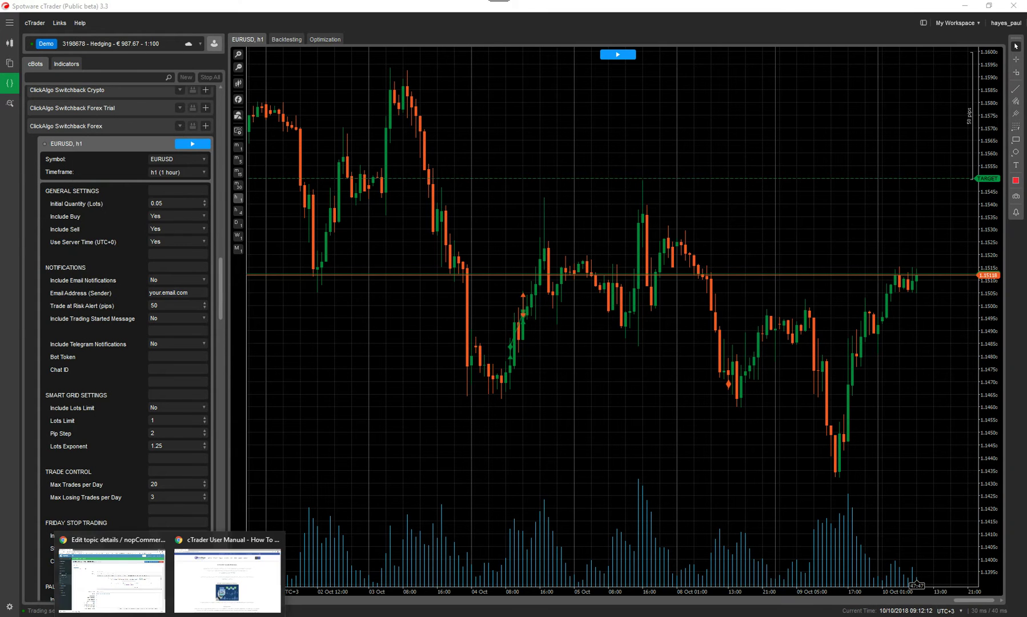
# Bring up the ClickAlgo user manual page in Chrome and go to its CONTACT page.
pyautogui.click(209, 590)
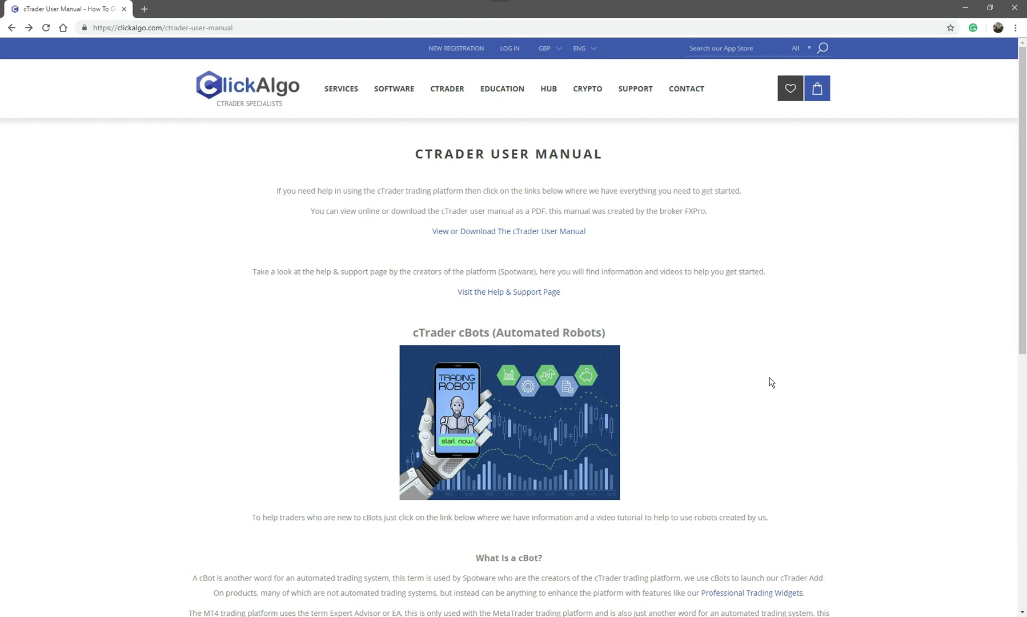
pyautogui.moveTo(409, 87)
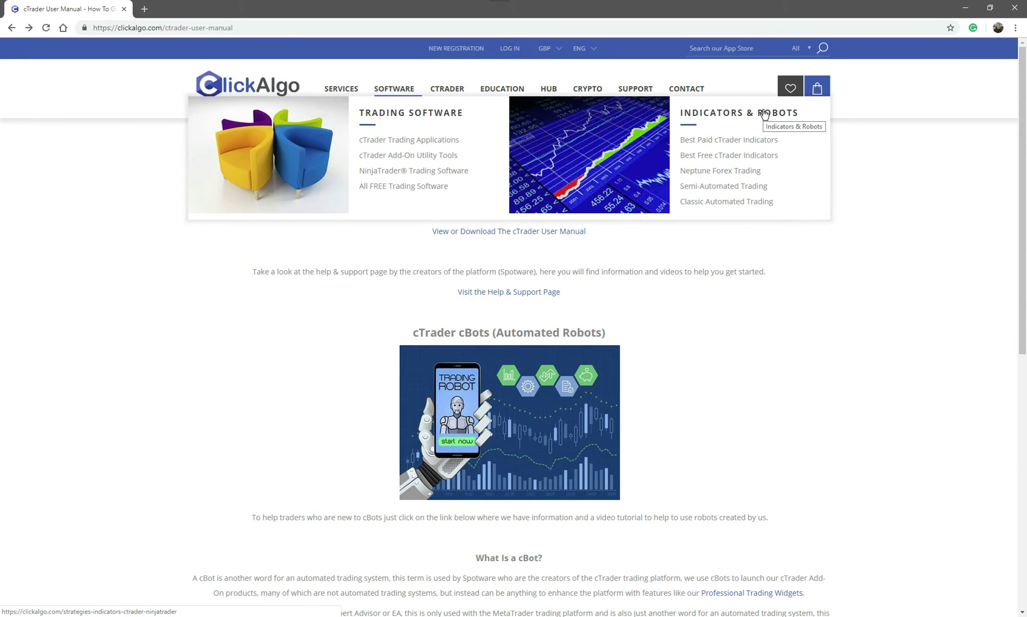
pyautogui.scroll(-1, 951, 305)
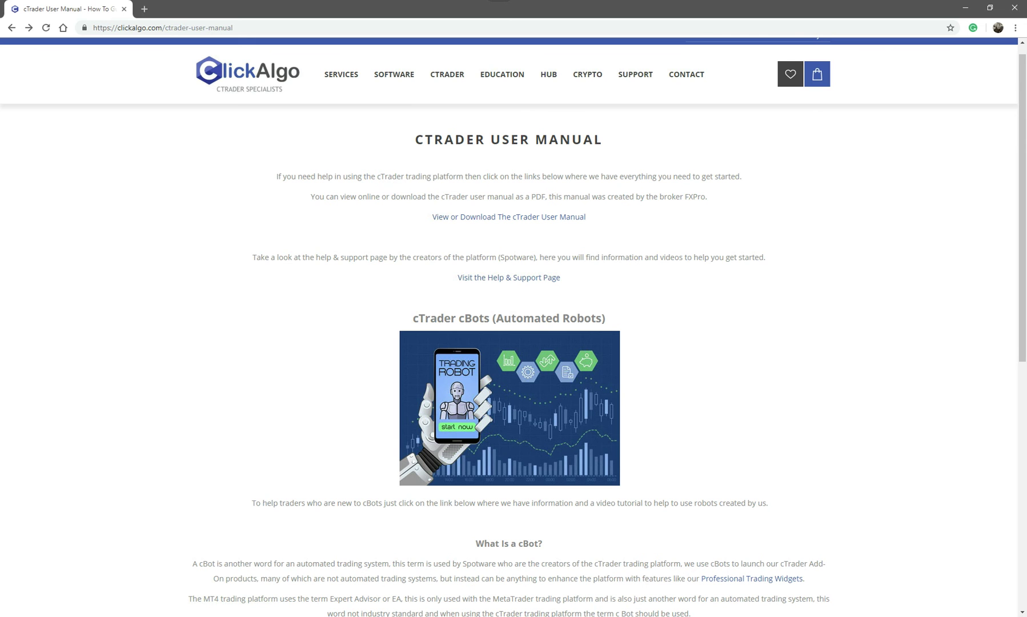
pyautogui.click(696, 75)
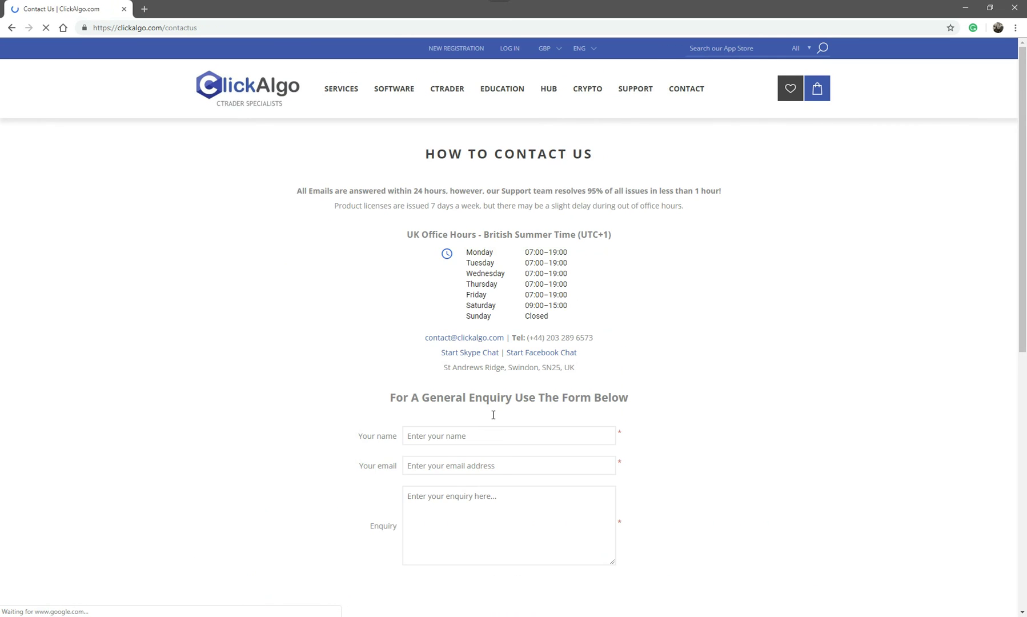